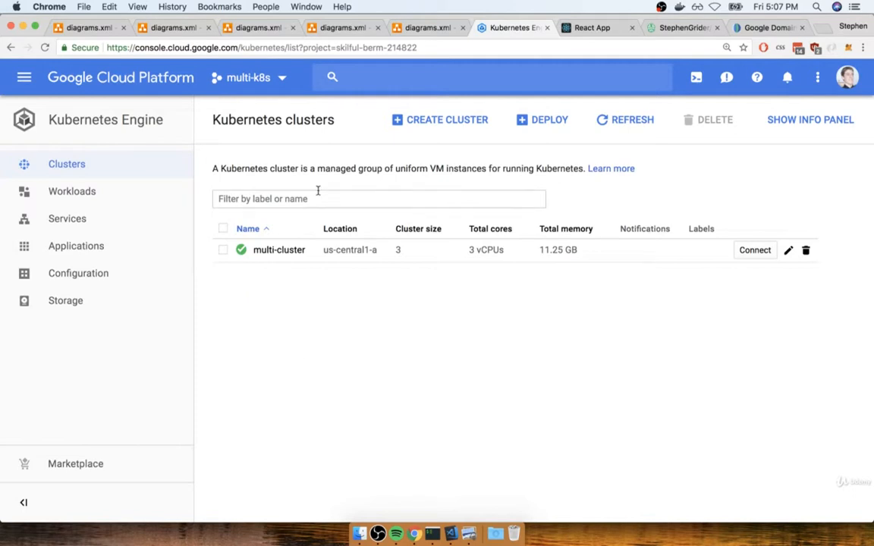
Open the Kubernetes Engine services list, and open the DNS settings of k8s-multi.com in Google Domains
click(67, 218)
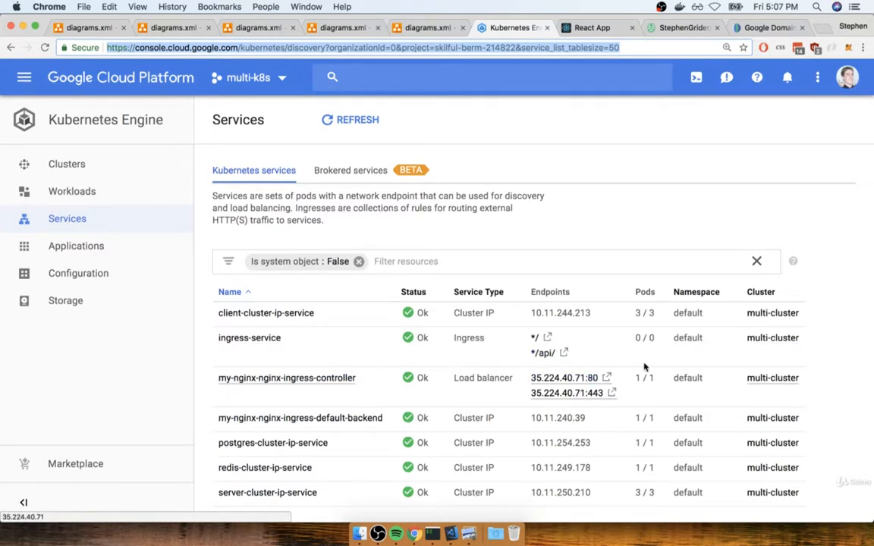
click(751, 28)
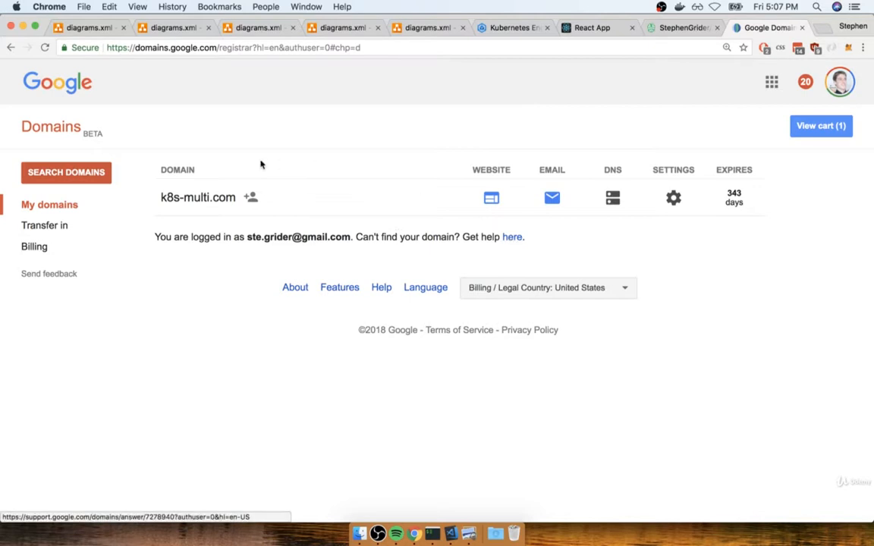
click(616, 201)
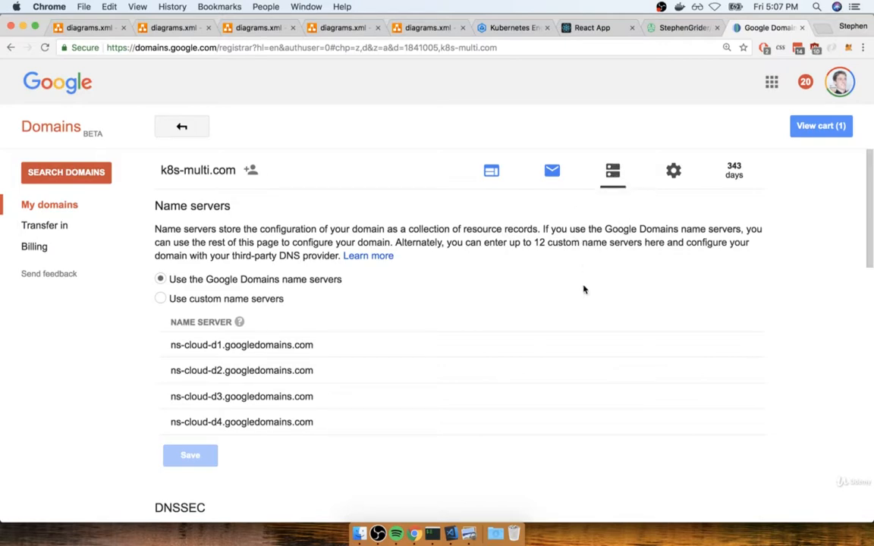
scroll(583, 289, down, 10)
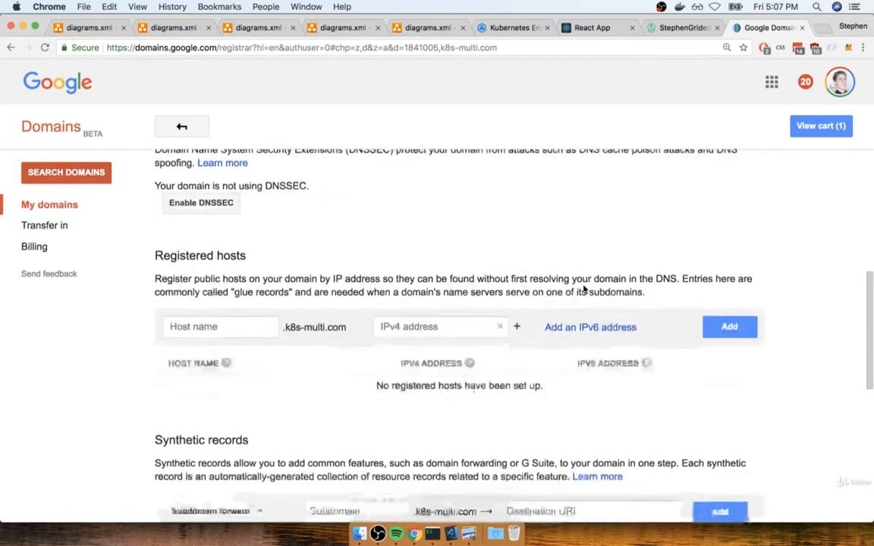
scroll(584, 289, down, 8)
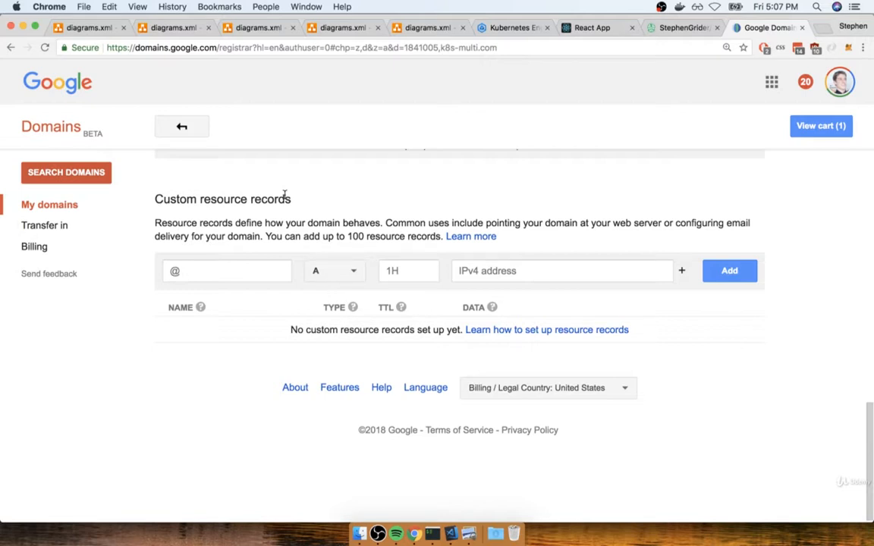
Look up the nginx ingress controller's load balancer endpoints in the Kubernetes Engine services list
scroll(388, 209, up, 10)
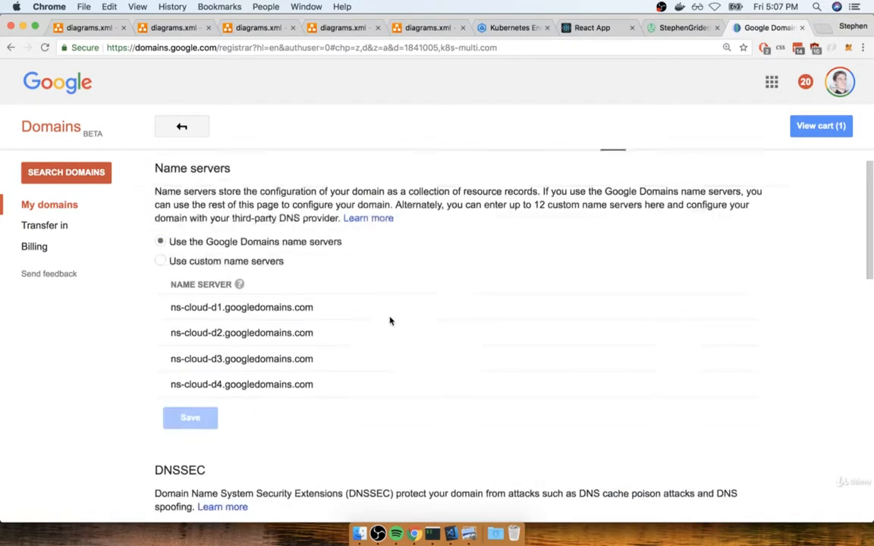
scroll(390, 321, up, 2)
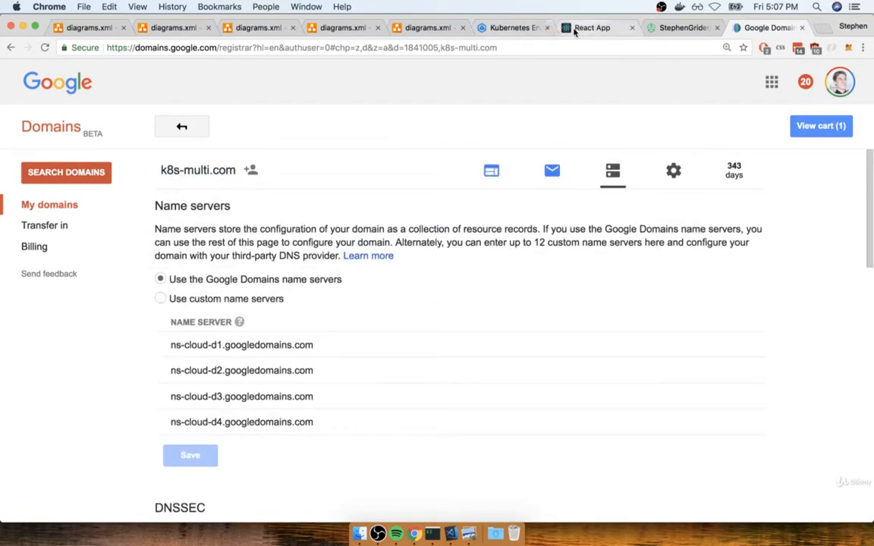
click(511, 28)
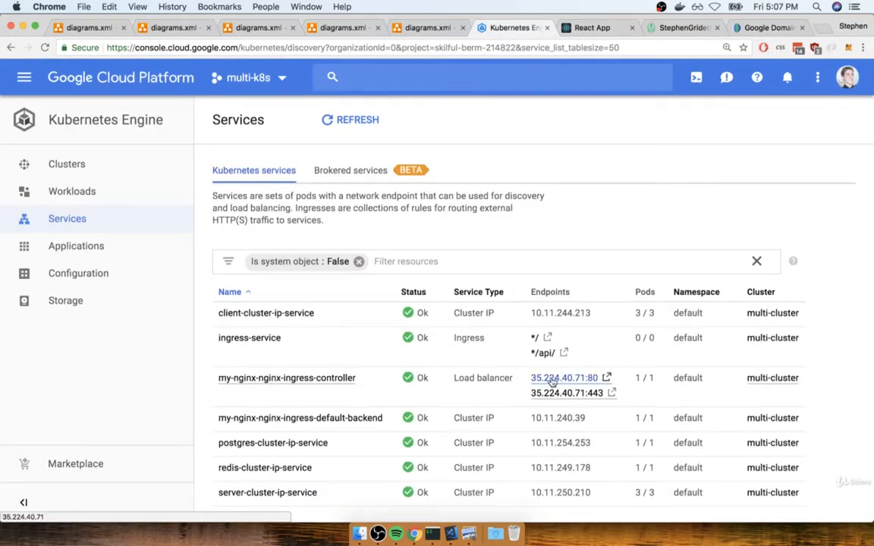
click(685, 28)
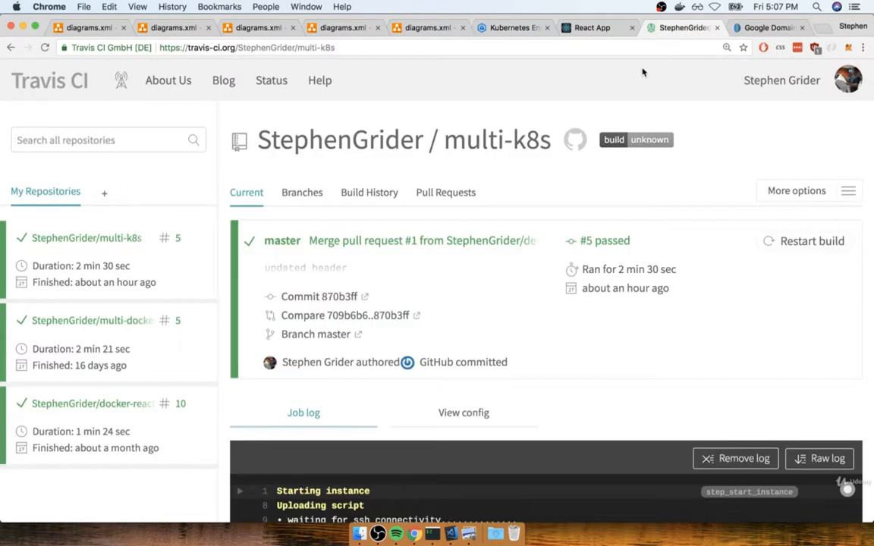
In the Google Domains DNS settings, fill in a custom resource record with name @, type A and TTL 1H
click(767, 23)
scroll(509, 238, down, 10)
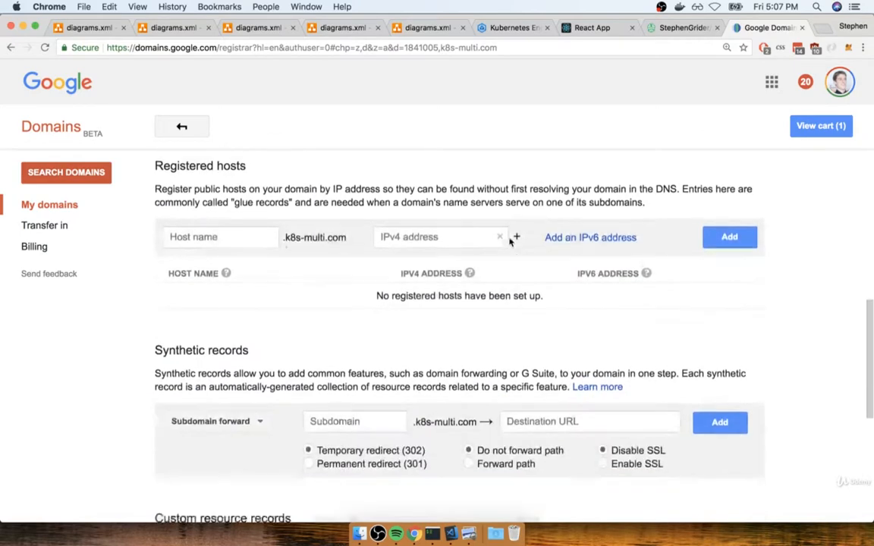
scroll(509, 241, down, 3)
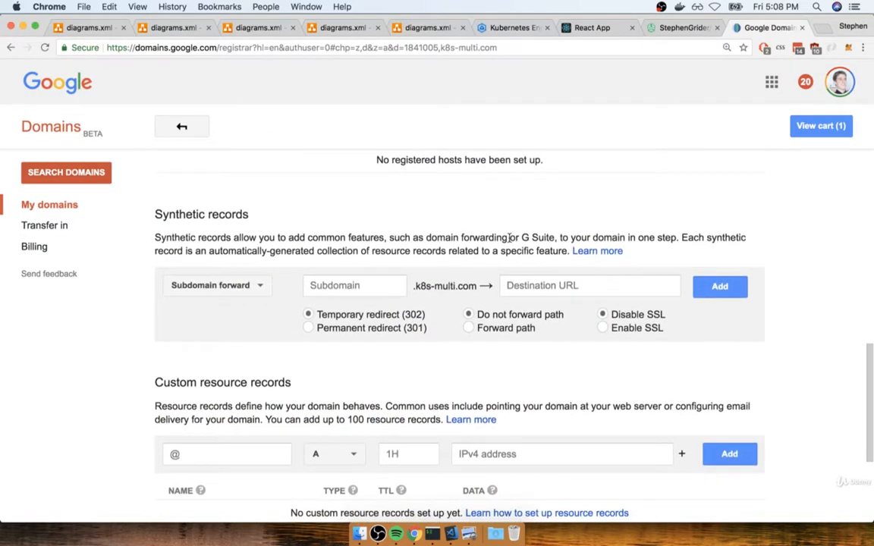
scroll(509, 239, down, 4)
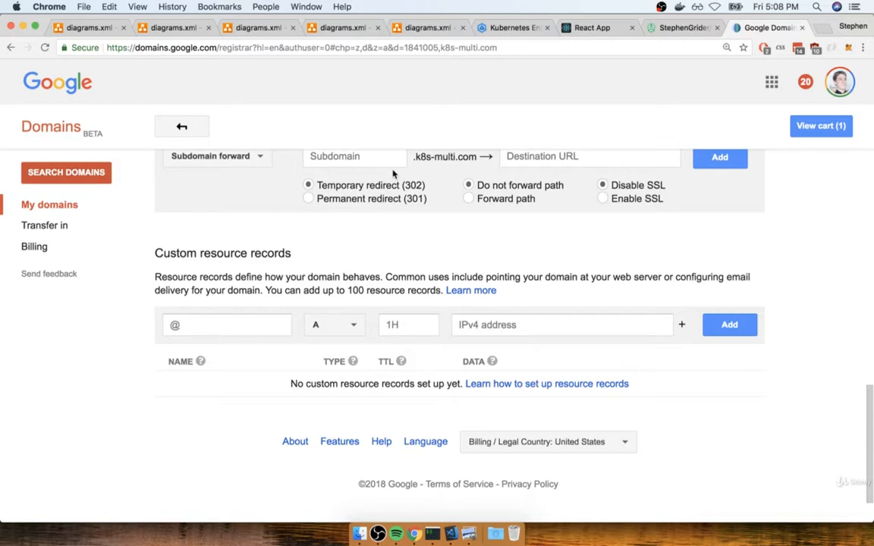
scroll(187, 220, down, 2)
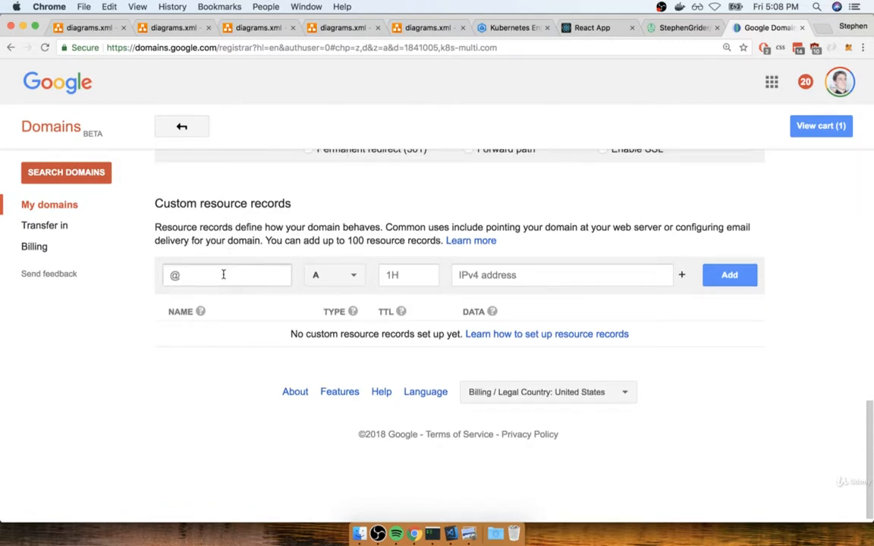
click(217, 276)
text(@)
click(341, 276)
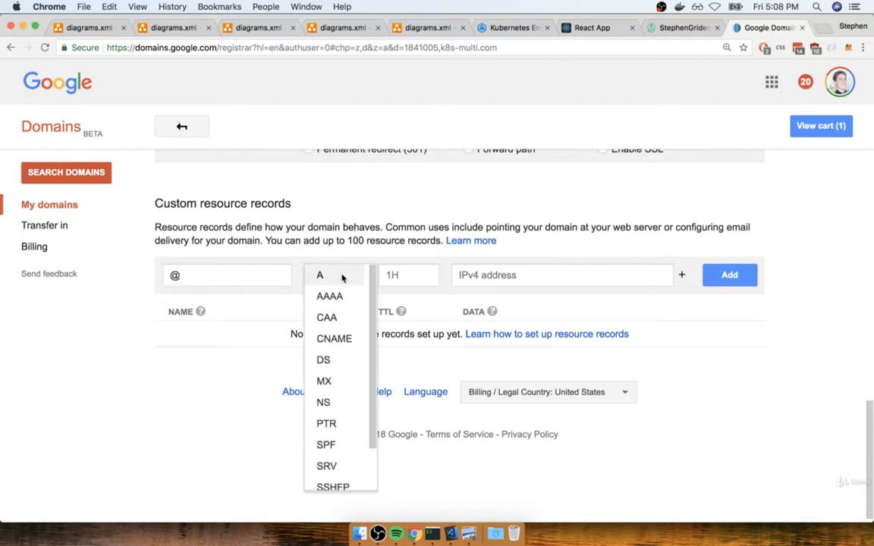
click(343, 278)
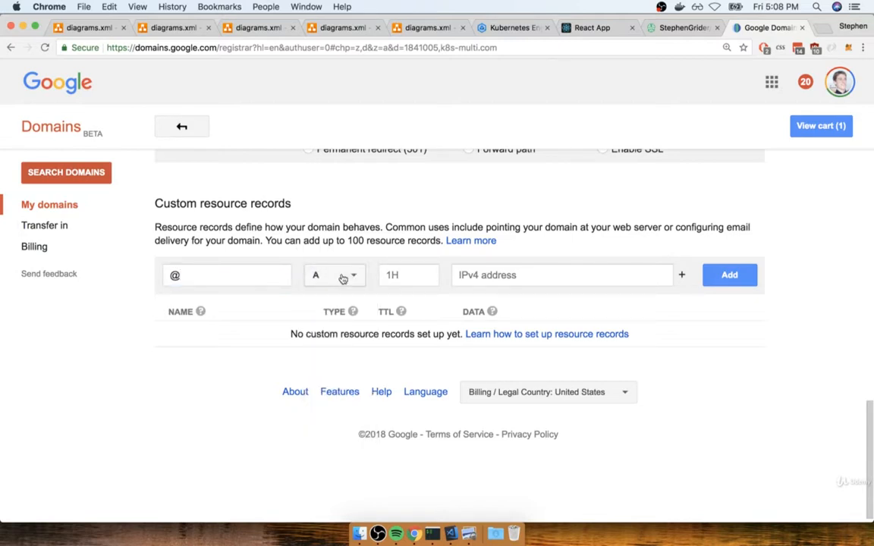
click(414, 274)
text(1H)
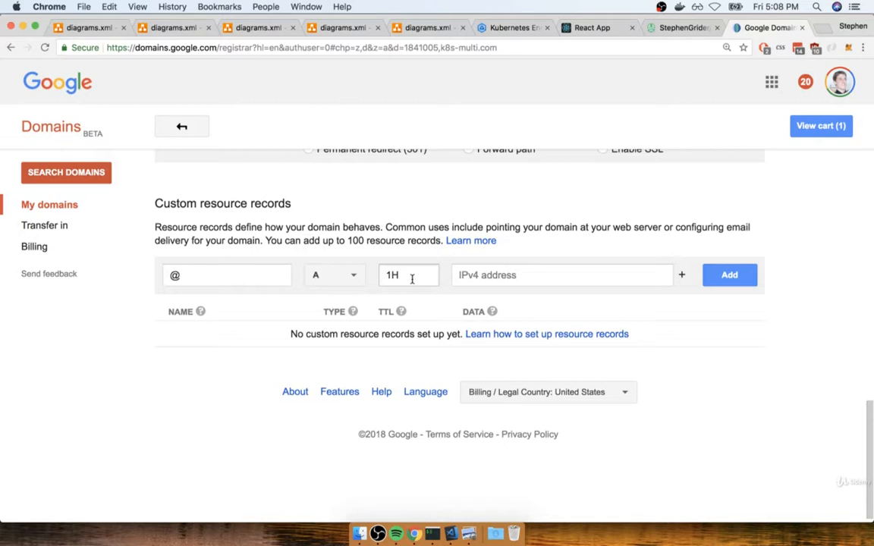
Copy the ingress controller's load balancer IP from Kubernetes Engine and add the A record with IPv4 address 35.224.40.71
click(548, 278)
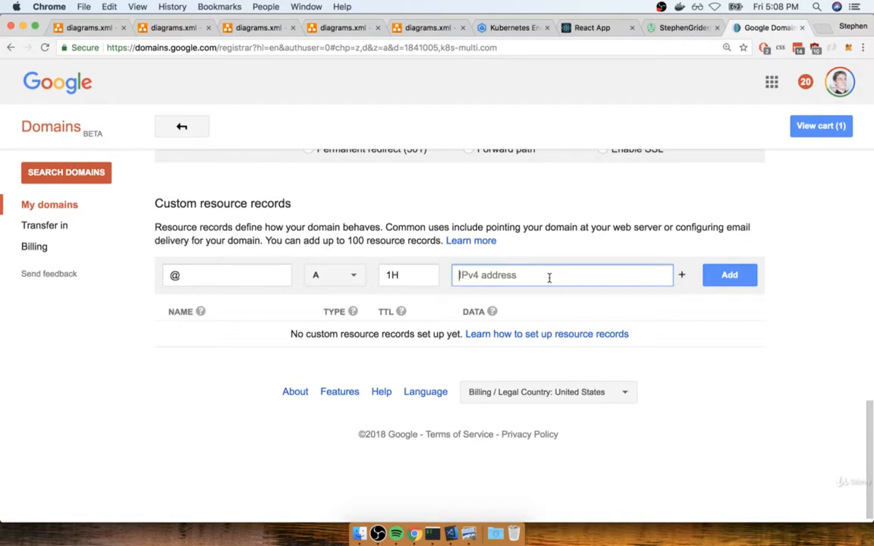
click(510, 28)
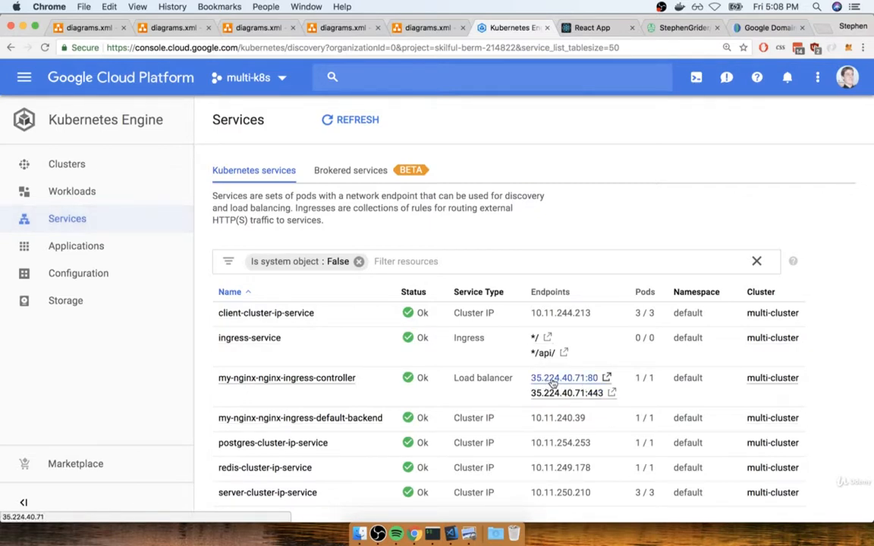
drag(534, 382, 585, 382)
key(super+c)
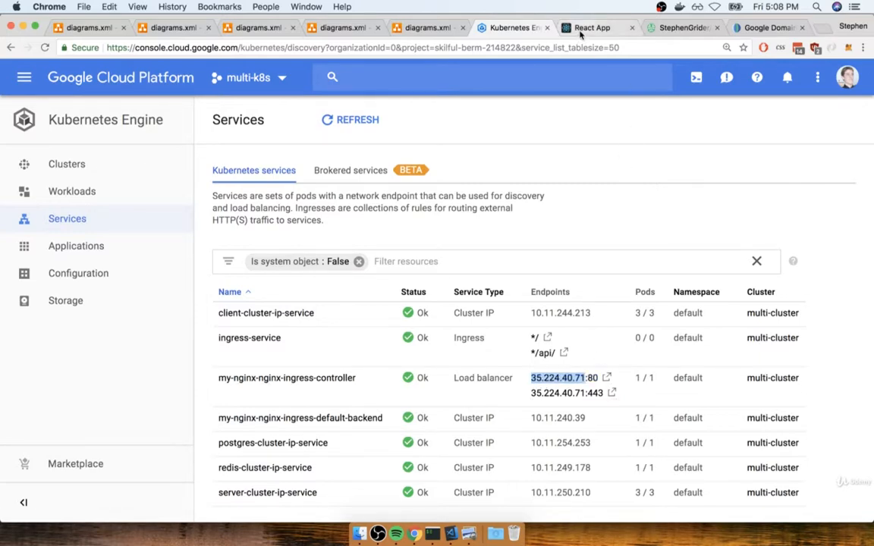
click(766, 27)
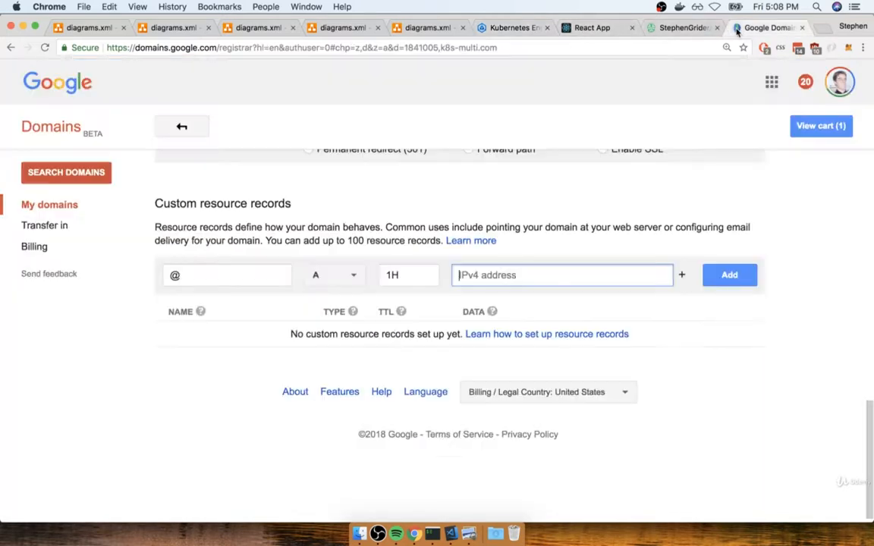
click(559, 269)
key(super+v)
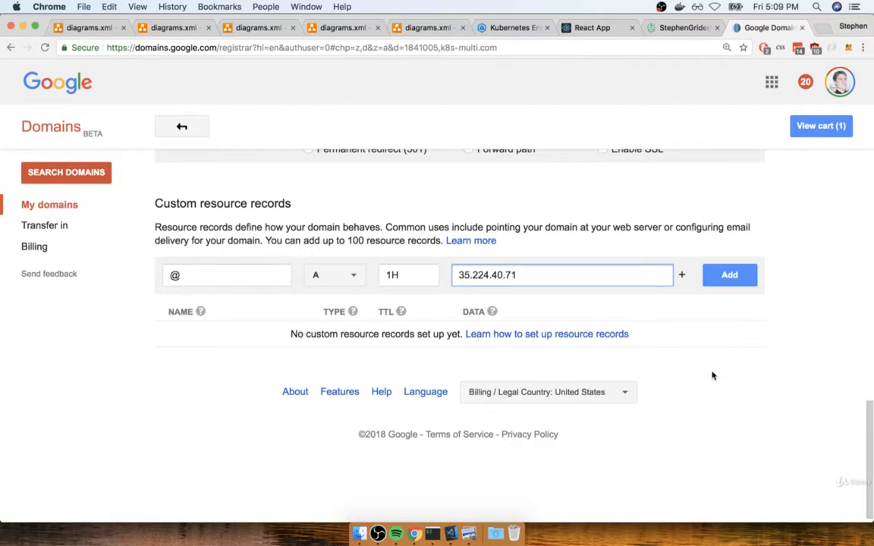
text(:80)
key(BackSpace)
click(730, 277)
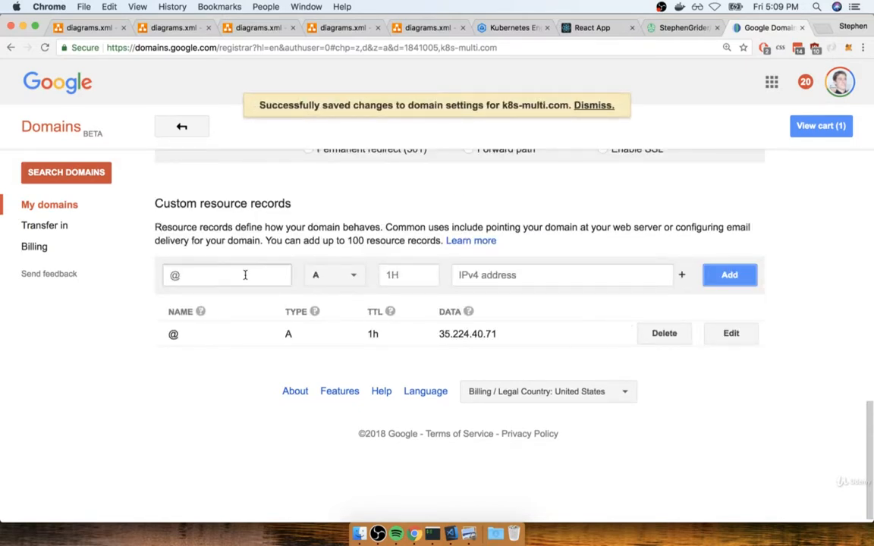
Fill in a second custom resource record with type CNAME, name www and TTL 1h
click(353, 276)
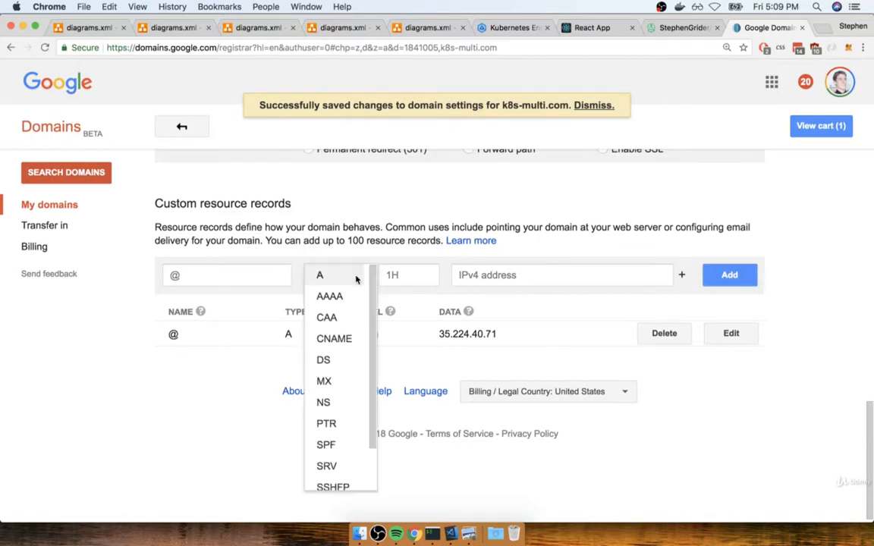
click(333, 339)
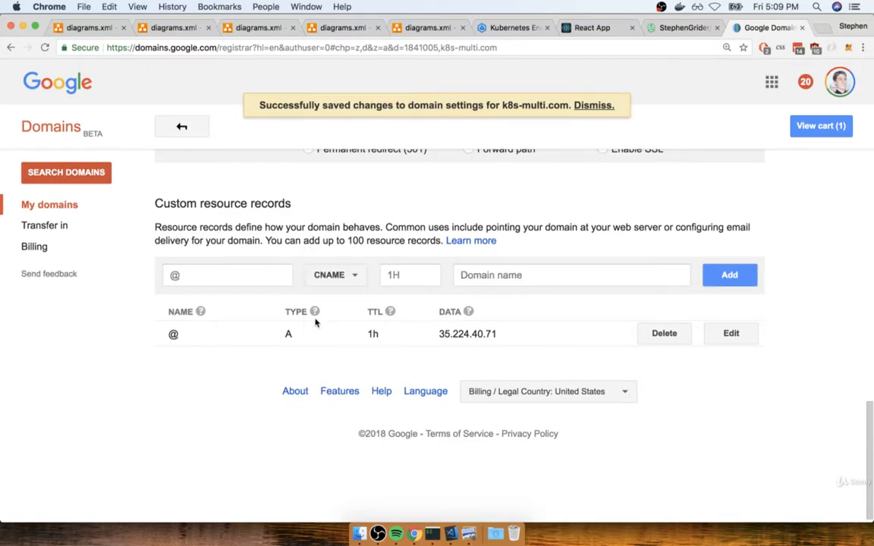
click(250, 275)
text(www)
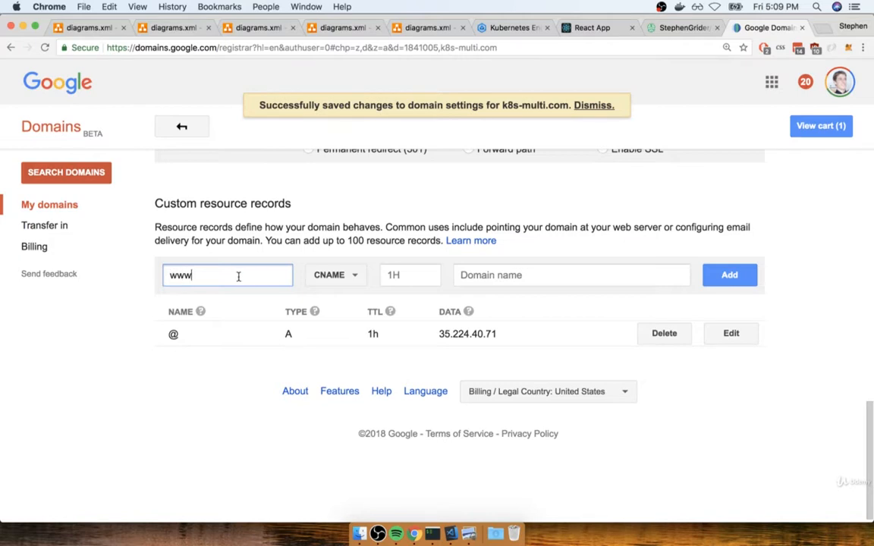
click(401, 275)
text(1h)
Set the www record's domain name to k8s-multi.com and add the record
click(530, 275)
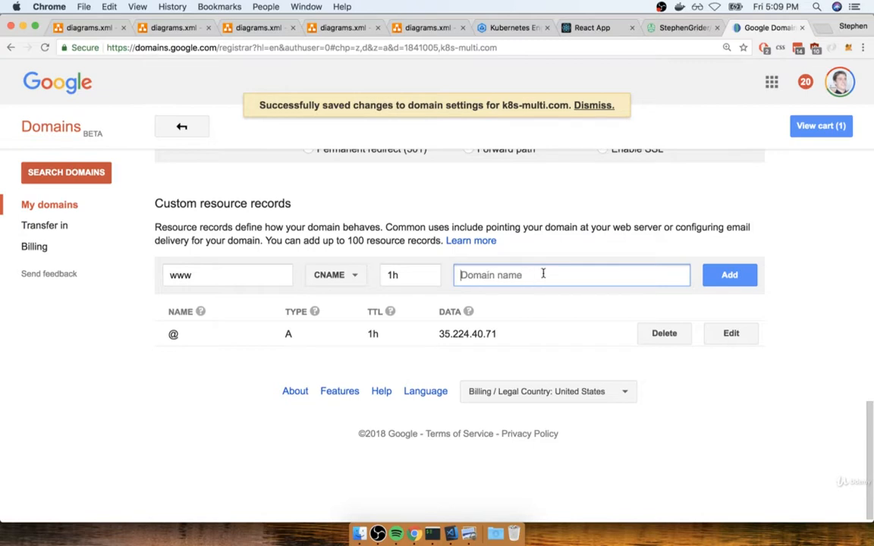
click(182, 275)
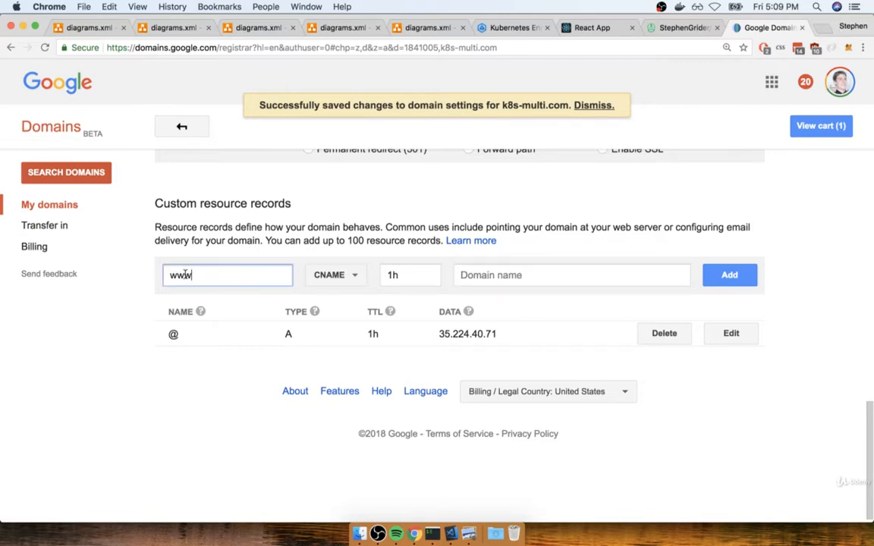
double_click(179, 276)
click(499, 280)
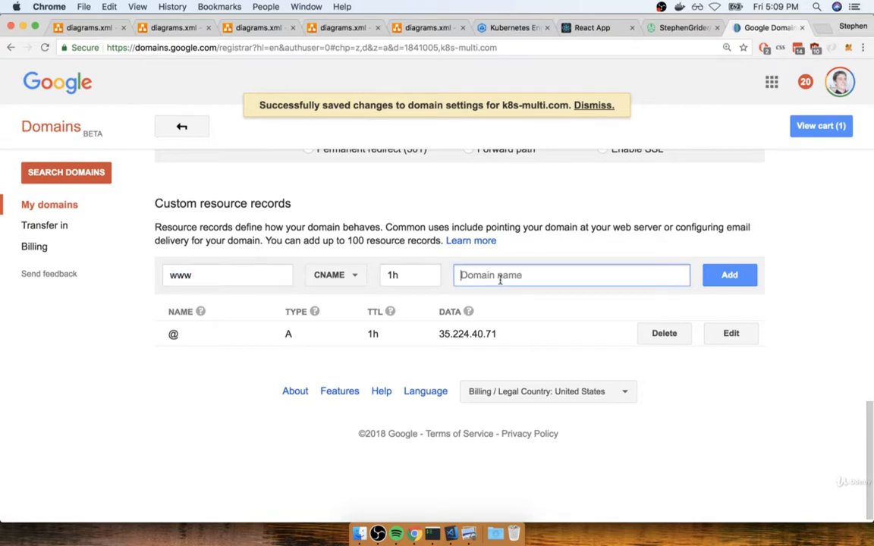
text(k8s-multi.com)
triple_click(526, 274)
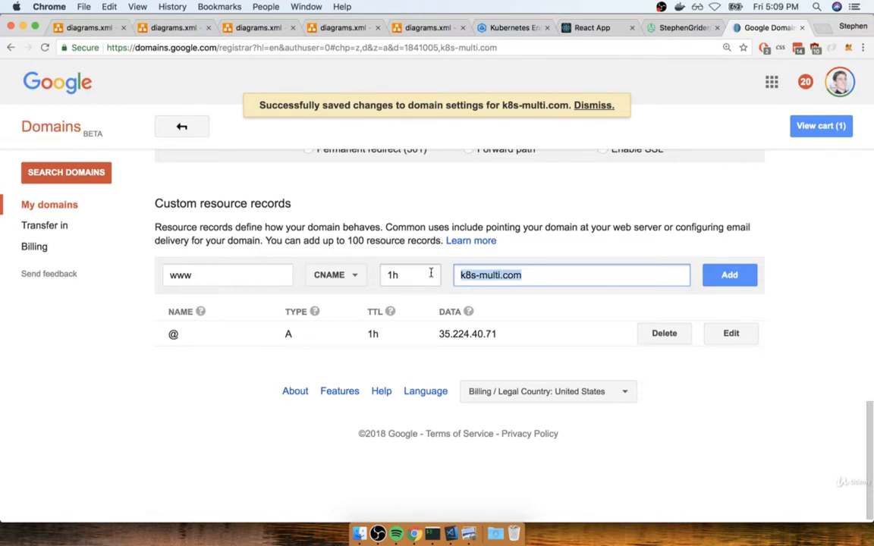
click(529, 277)
click(728, 278)
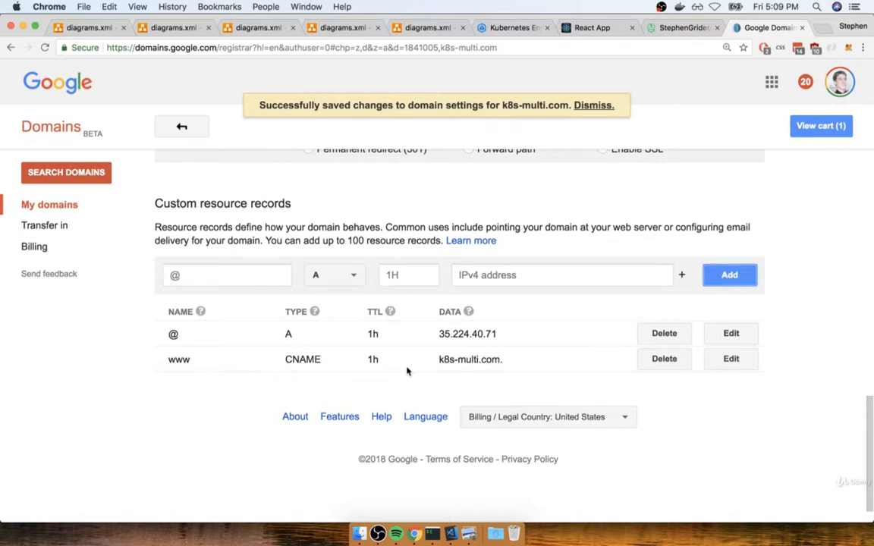
Review the data of the @ and www records and view the React app served at the load balancer's IP address
drag(505, 360, 500, 360)
drag(439, 334, 519, 339)
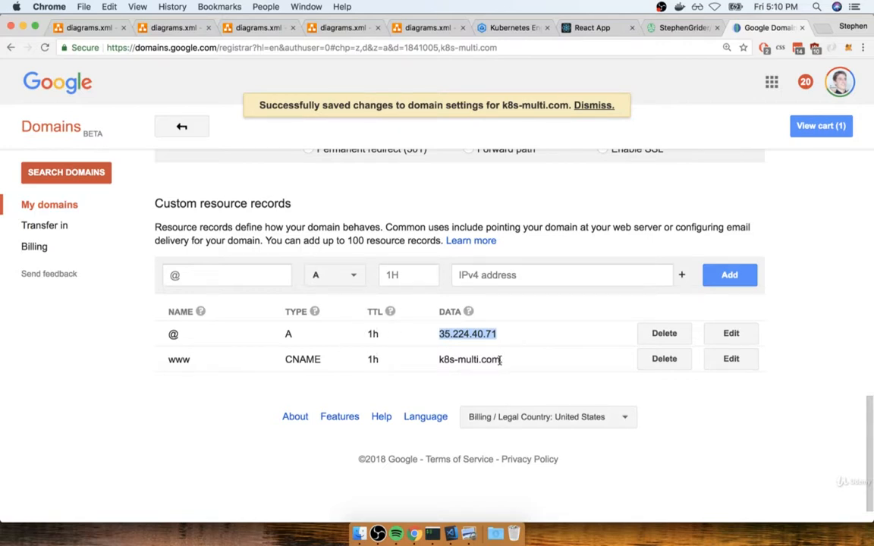
drag(503, 359, 441, 358)
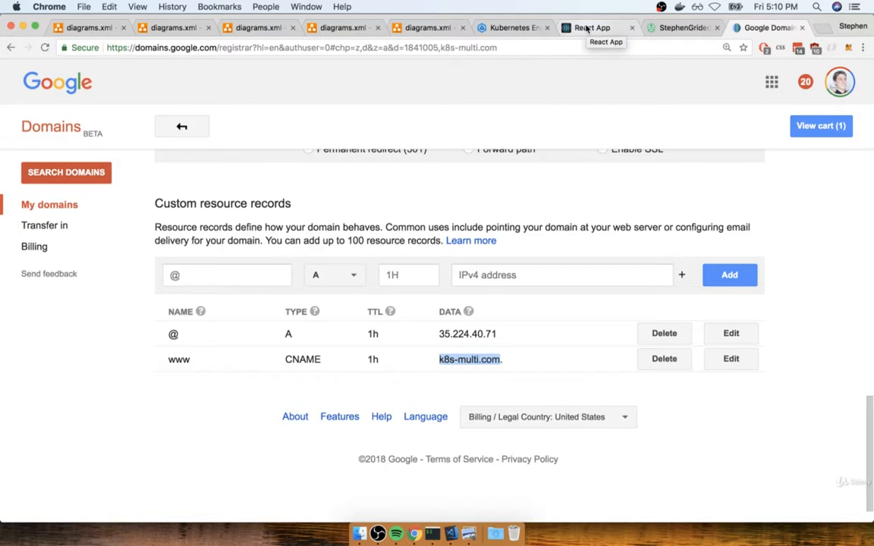
click(587, 29)
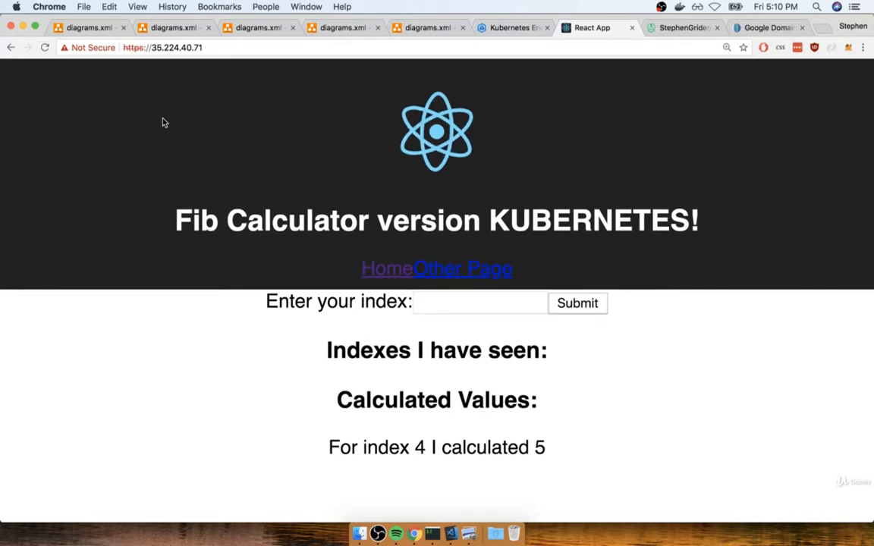
click(761, 27)
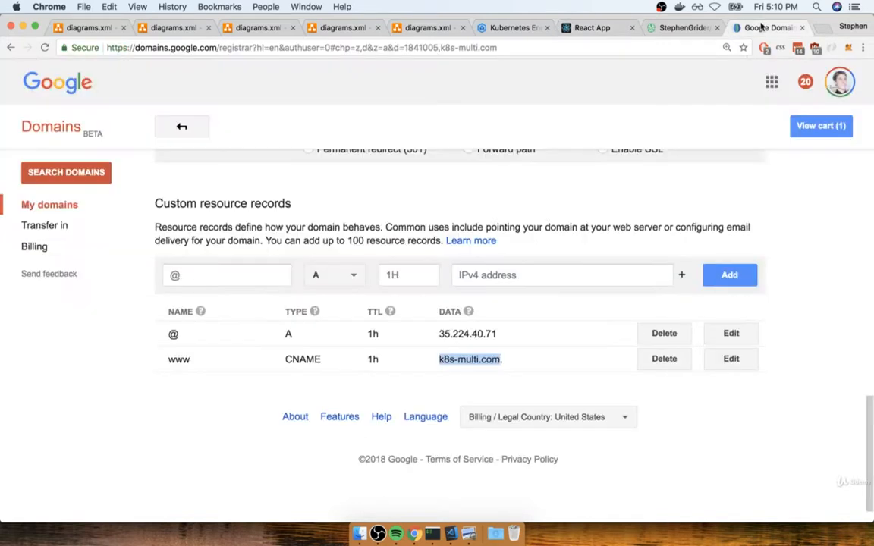
click(568, 194)
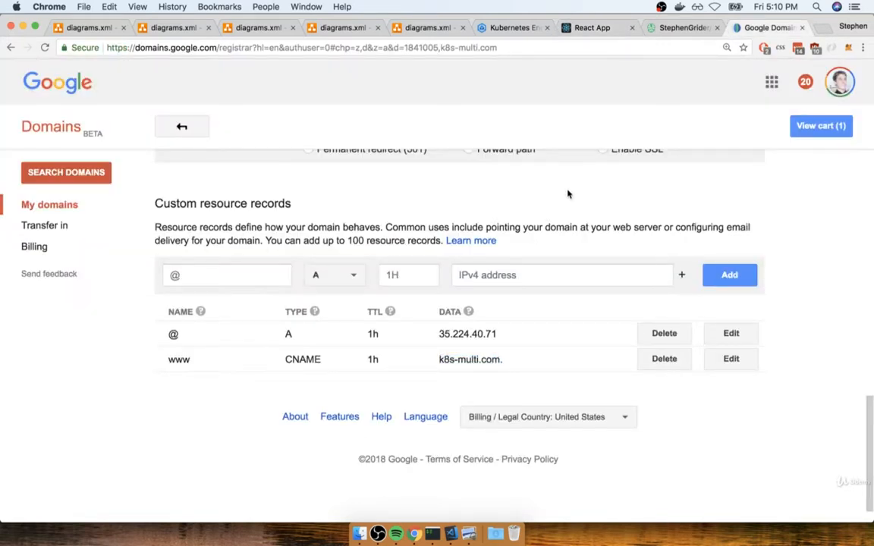